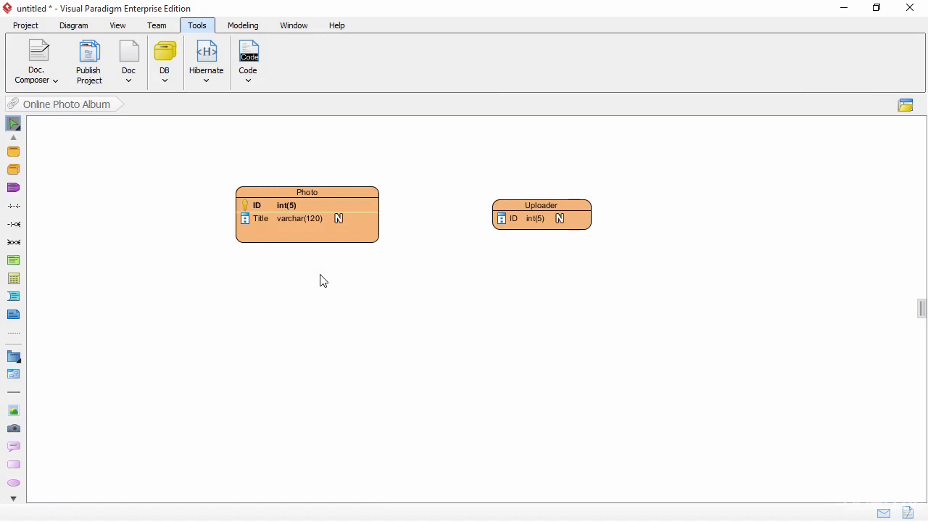
- Add a column named UploadDate to the Photo entity
left_click(334, 196)
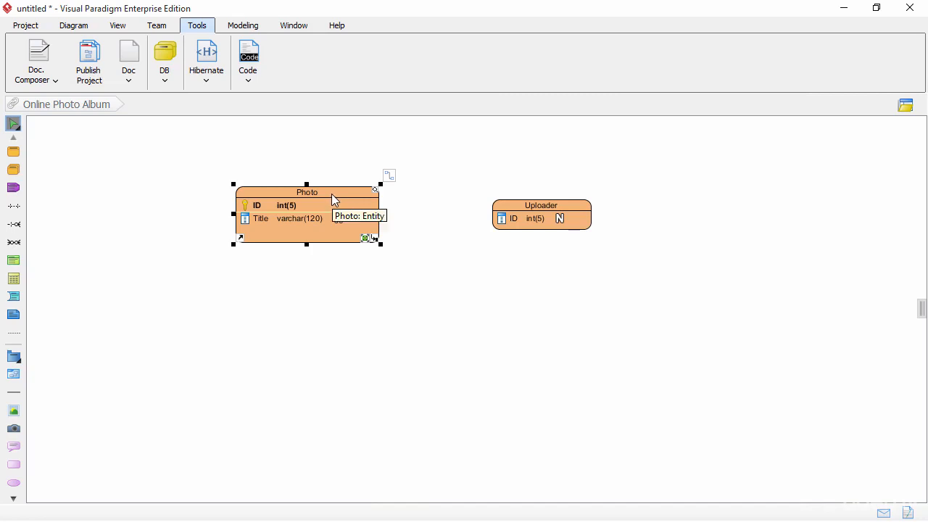
right_click(331, 193)
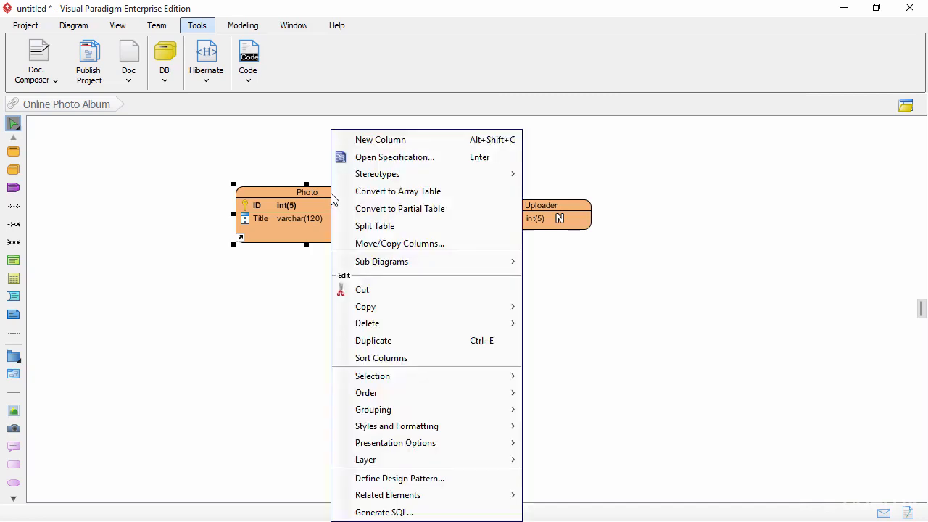
left_click(377, 139)
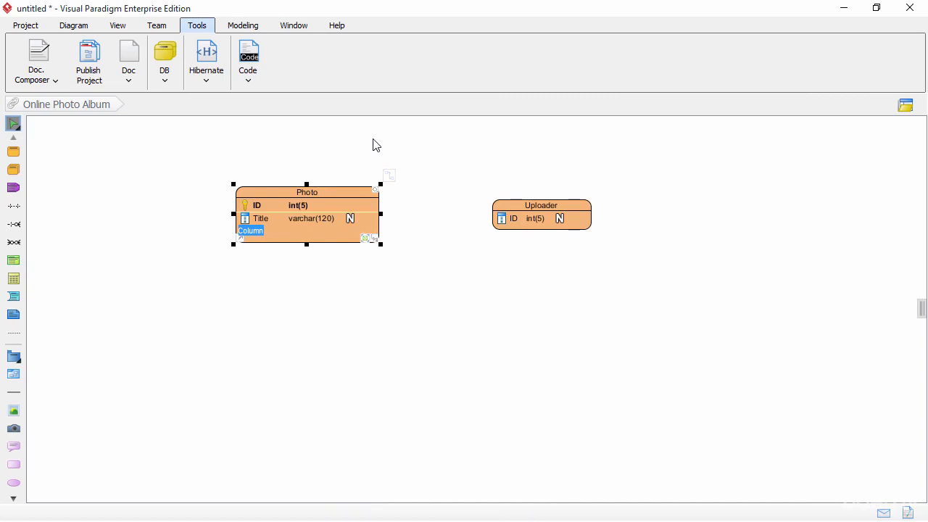
type("UploadDate")
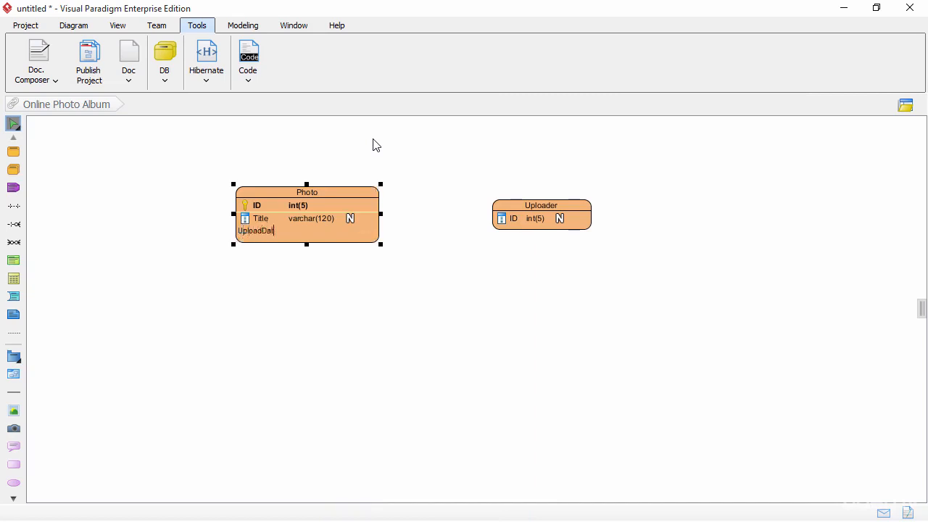
key("Return")
- From the UploadDate column's specification, add a new column domain named I_Date
left_click(289, 230)
right_click(289, 231)
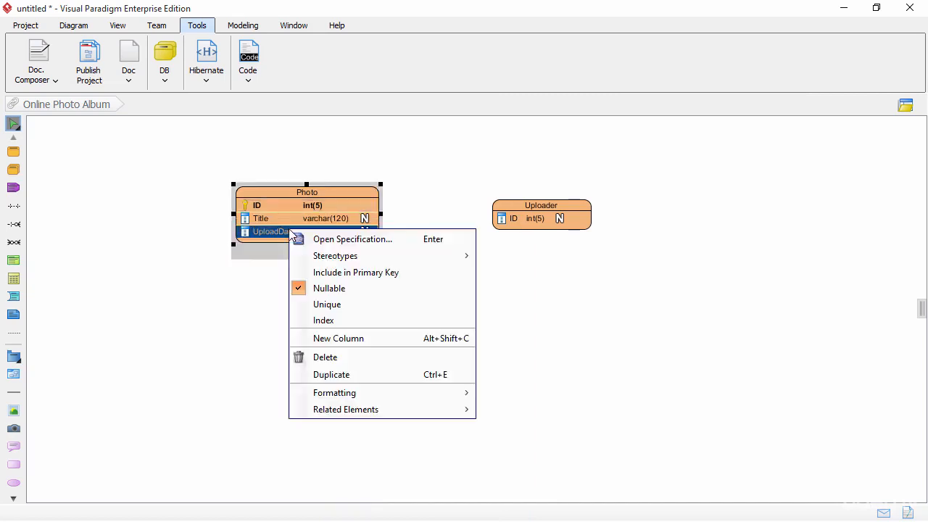
left_click(312, 239)
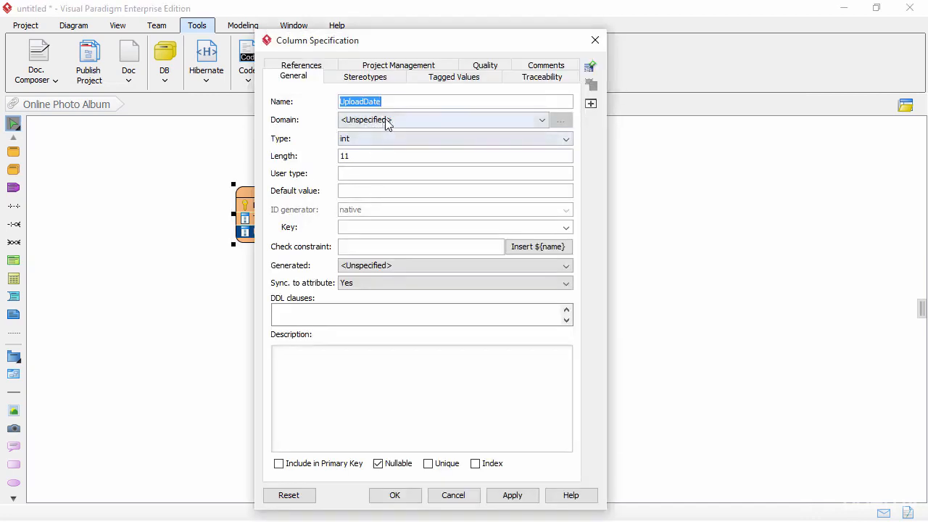
left_click(375, 138)
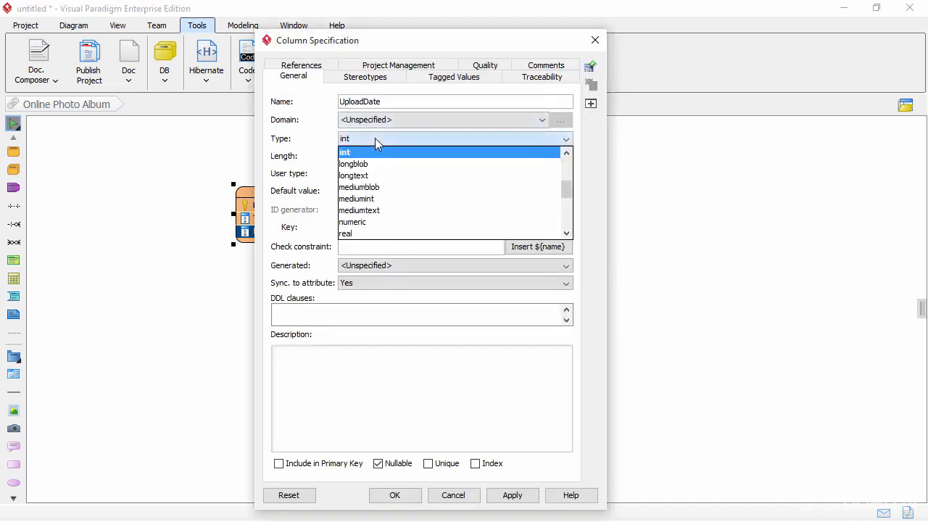
left_click(375, 137)
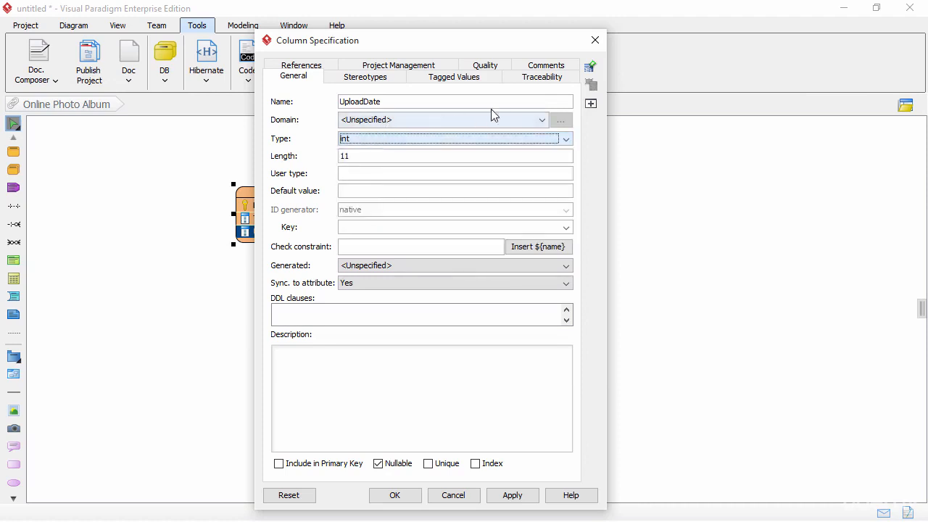
left_click(521, 120)
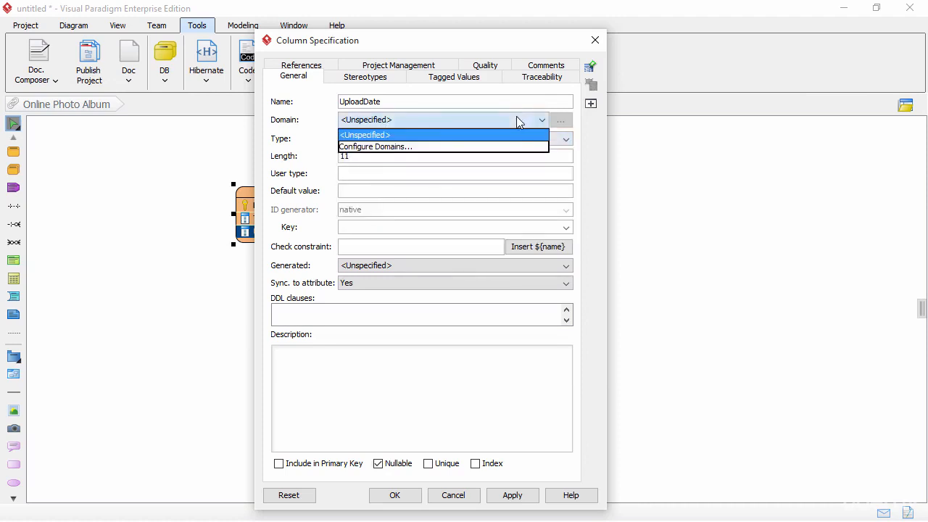
left_click(446, 148)
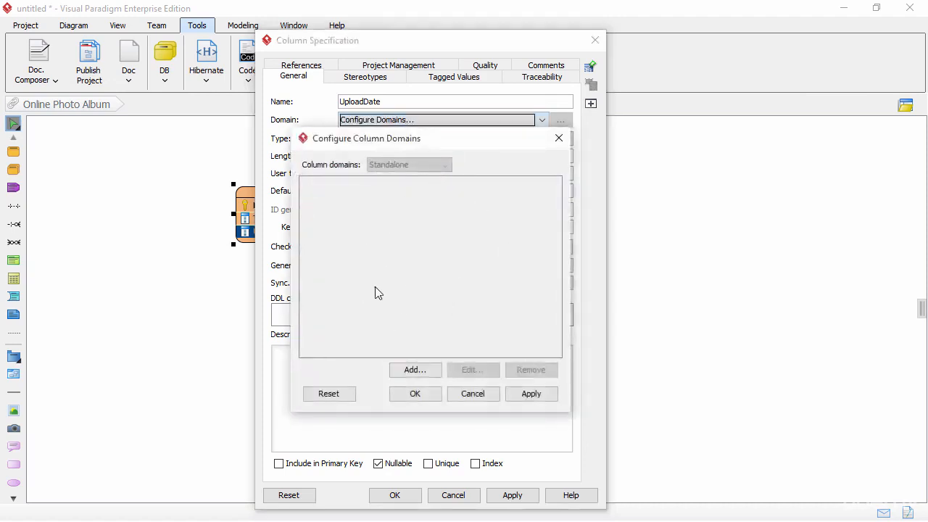
left_click(413, 371)
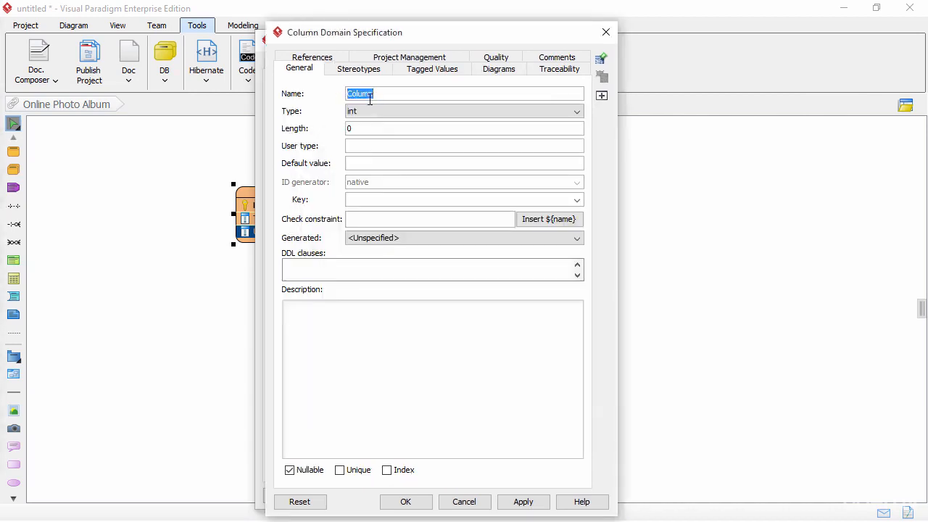
type("I_")
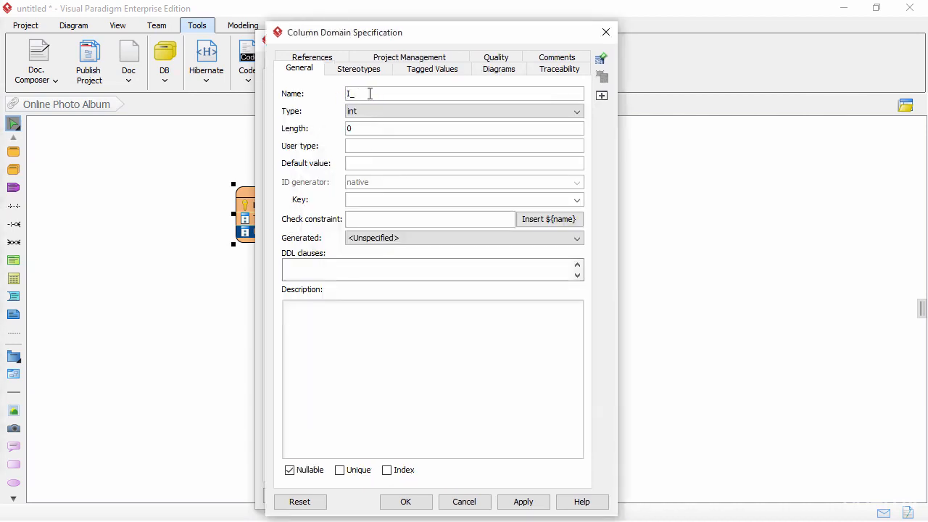
type("Date")
- Set the I_Date domain's type to varchar and its length to 8
left_click(462, 112)
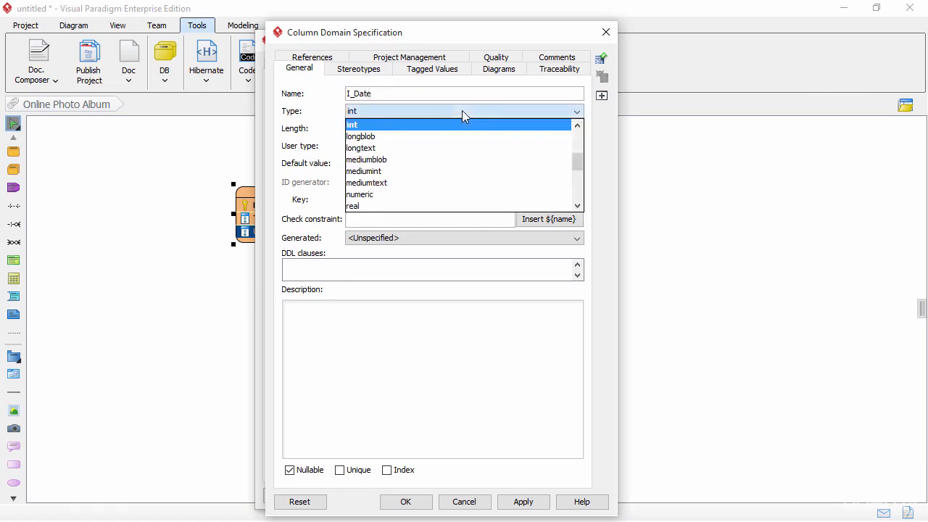
key("v")
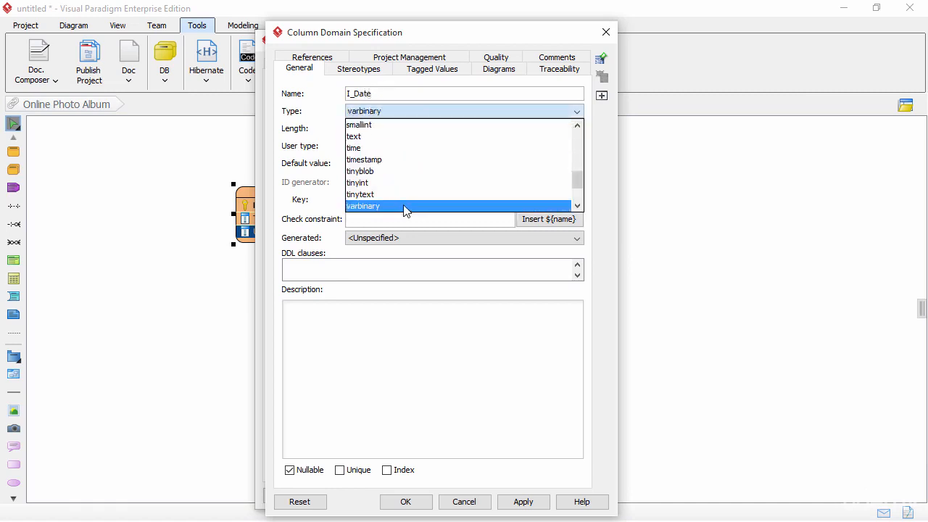
scroll(405, 210, "down", 1)
left_click(394, 184)
left_click(386, 130)
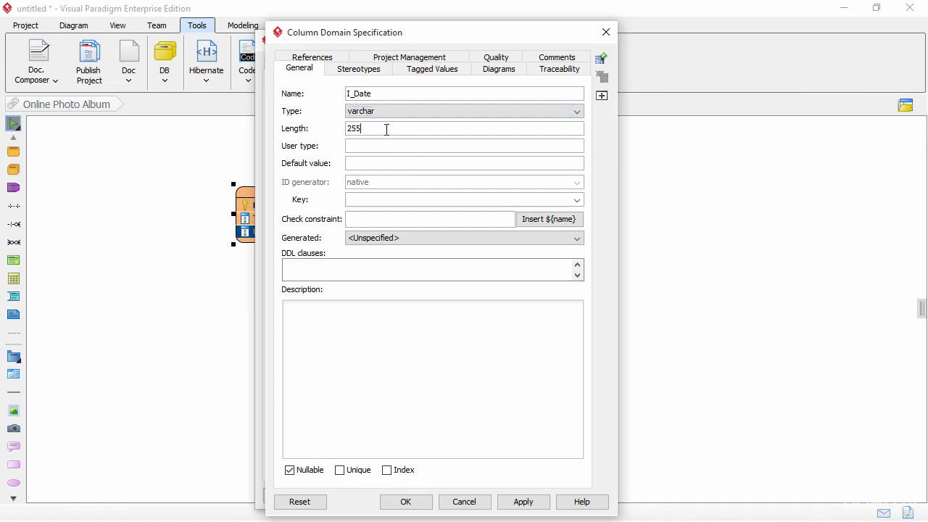
double_click(387, 130)
type("8")
- Enter yyyyMMdd as the I_Date domain's description and save the domain configuration
left_click(363, 333)
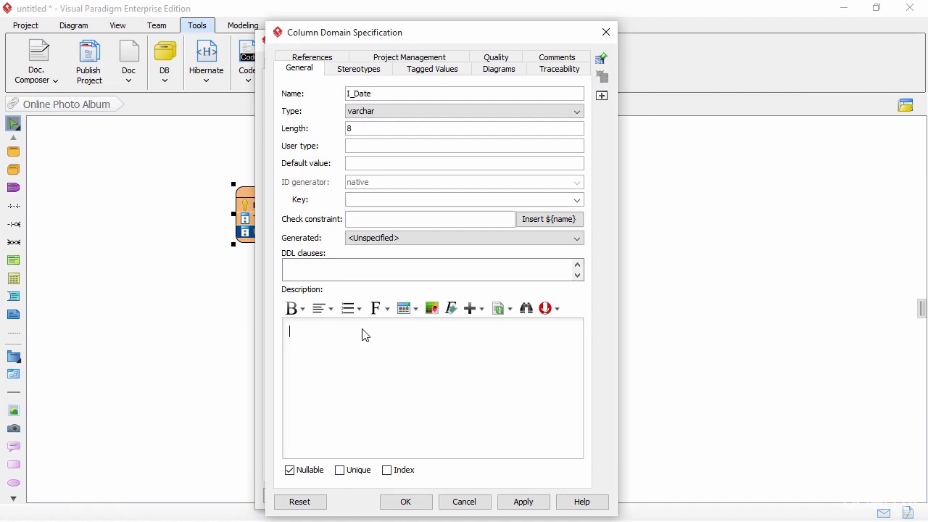
type("yyyyMMdd")
left_click(406, 503)
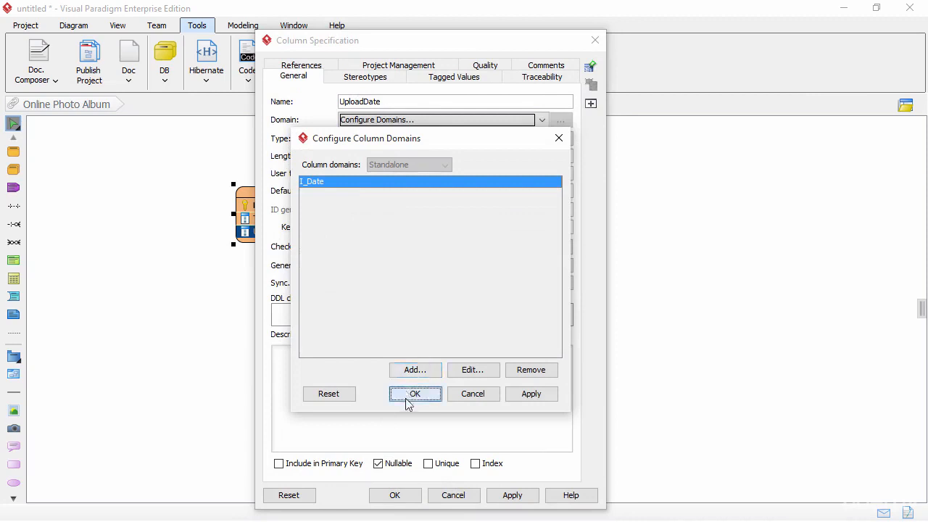
left_click(410, 394)
- Assign the I_Date domain to the UploadDate column and apply its specification
left_click(422, 121)
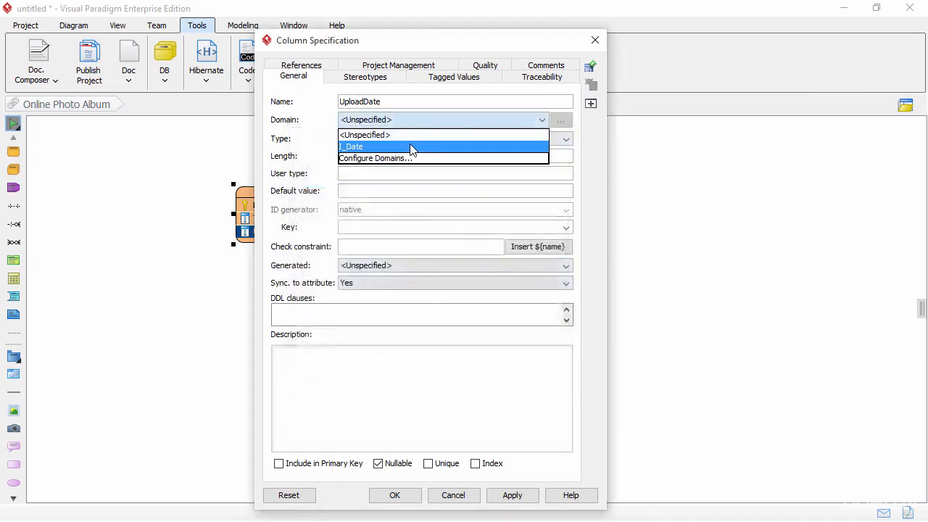
left_click(412, 148)
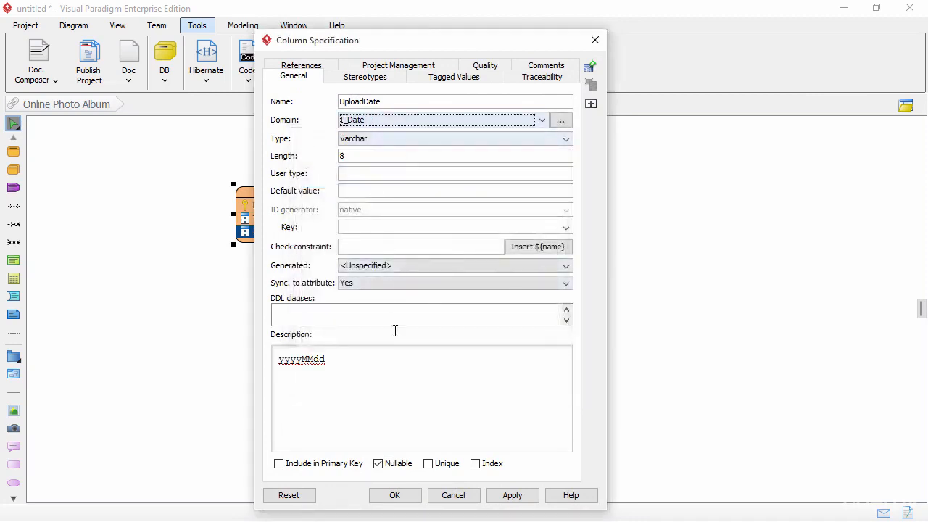
left_click(395, 495)
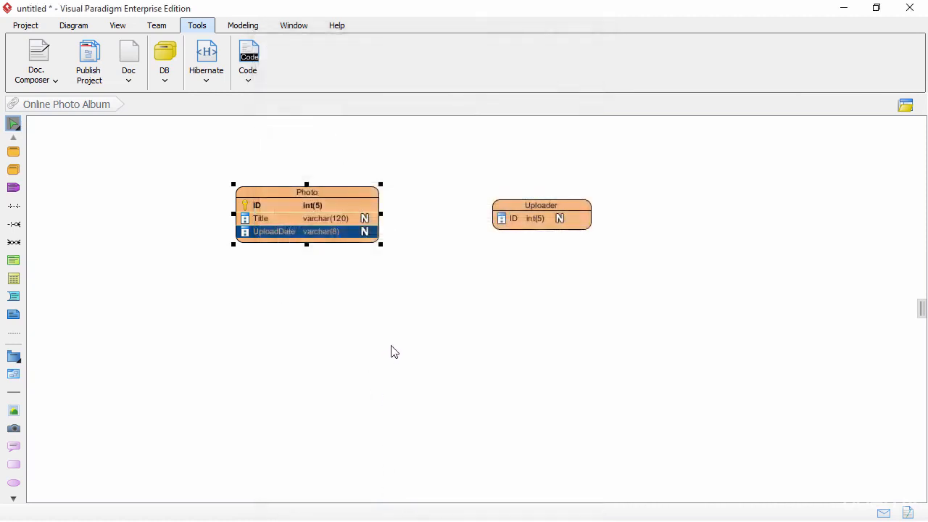
- Add a column named JoinDate to the Uploader entity, without adding any further column
left_click(514, 206)
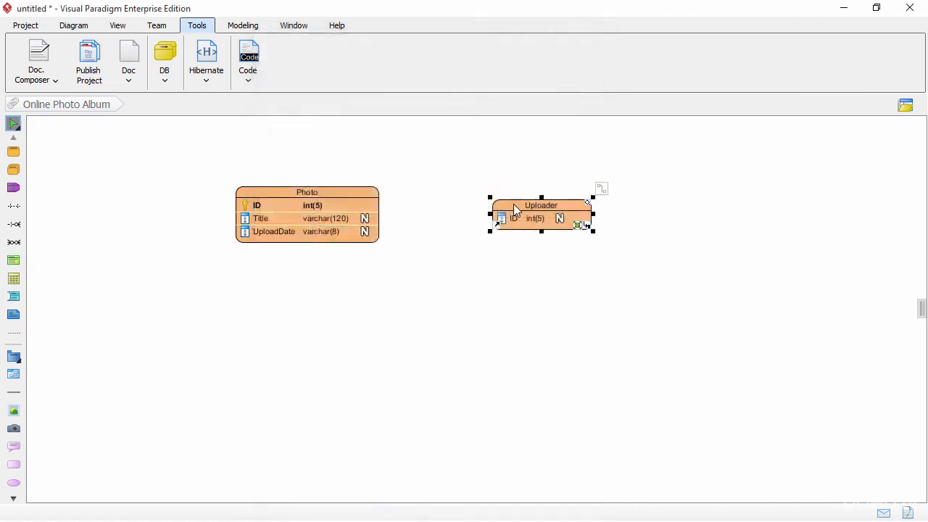
right_click(512, 207)
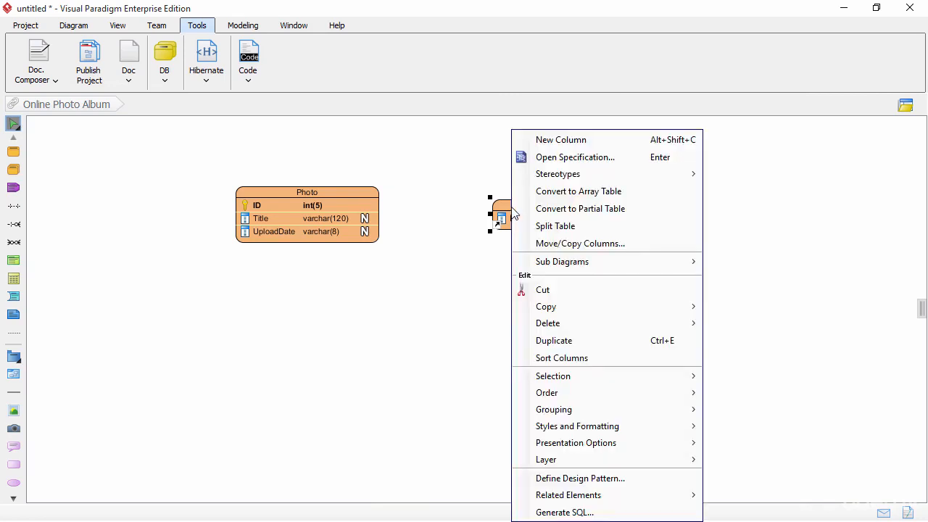
left_click(544, 144)
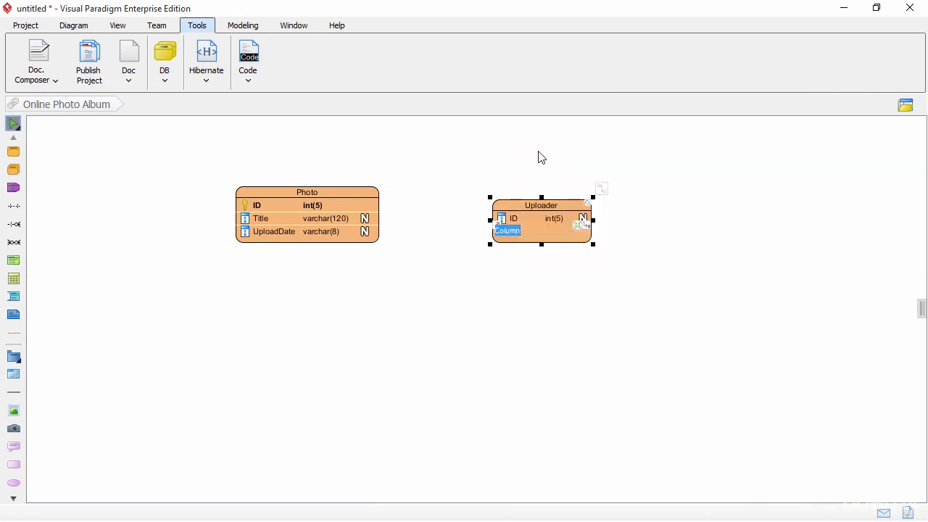
type("JoinDate")
key("Return")
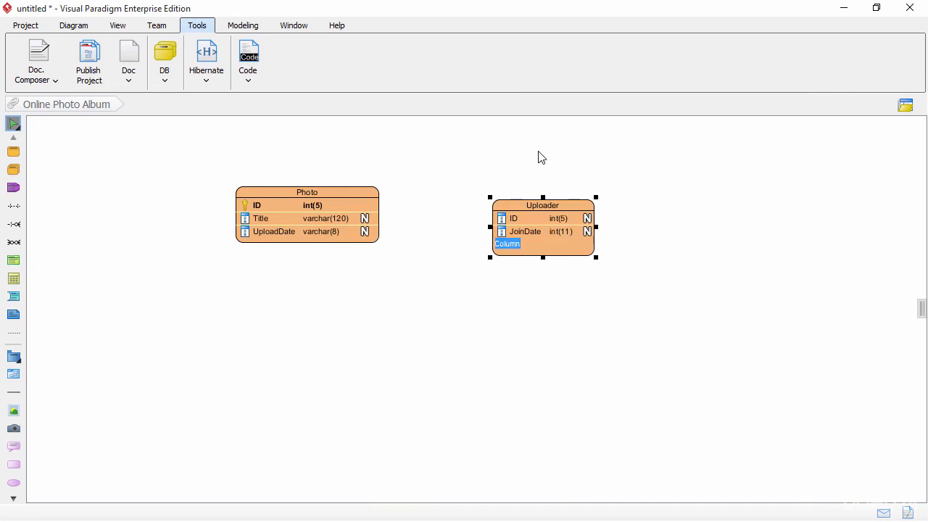
key("Escape")
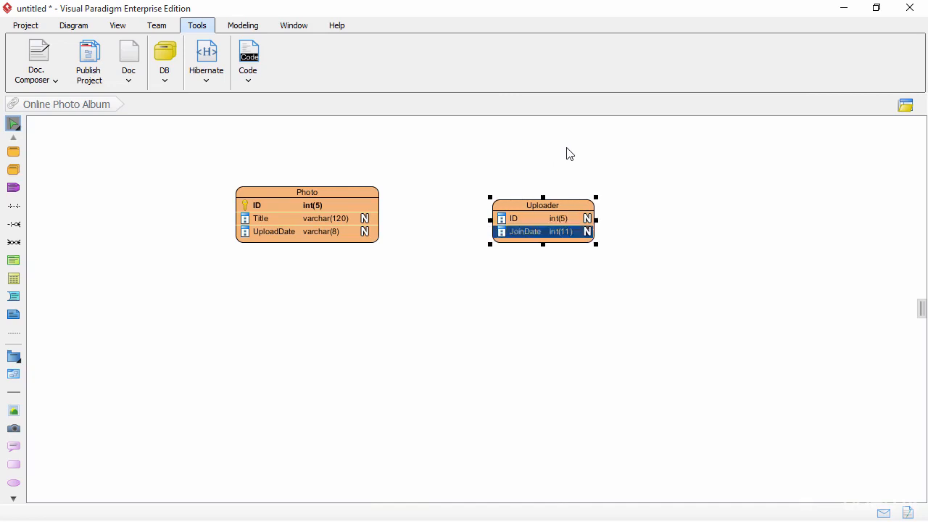
- Assign the I_Date domain to the JoinDate column in its specification
right_click(527, 237)
left_click(537, 239)
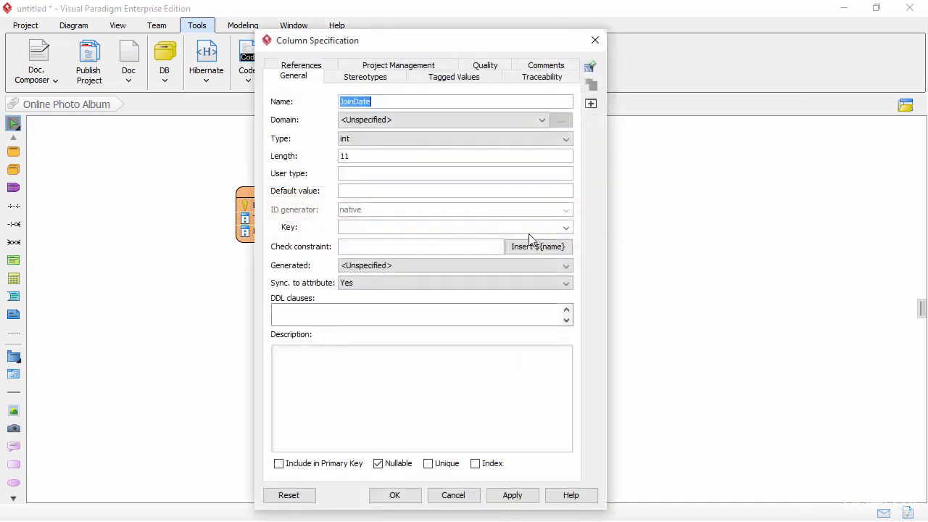
left_click(401, 124)
left_click(400, 147)
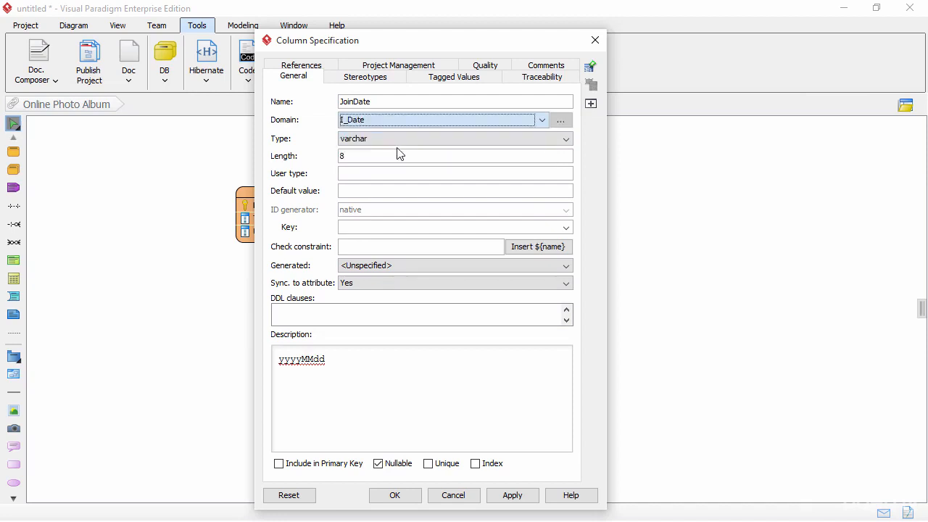
left_click(401, 496)
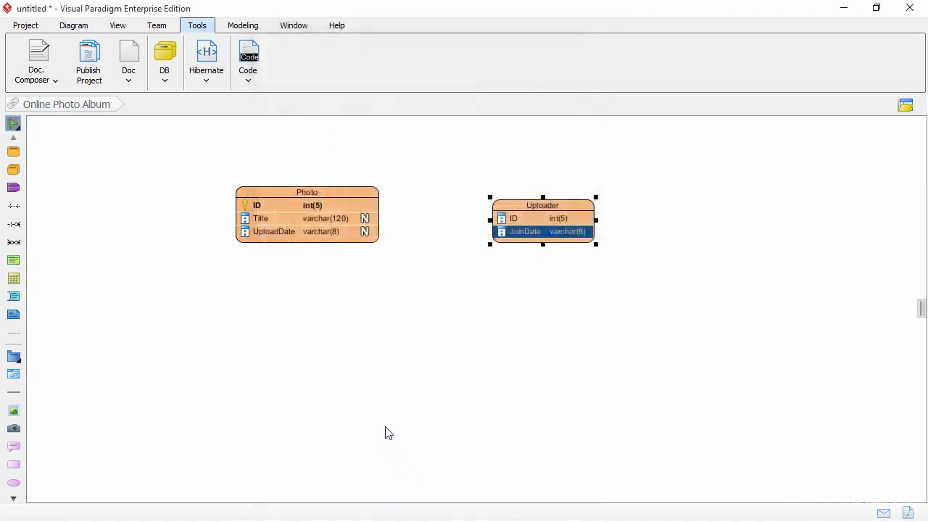
left_click(388, 431)
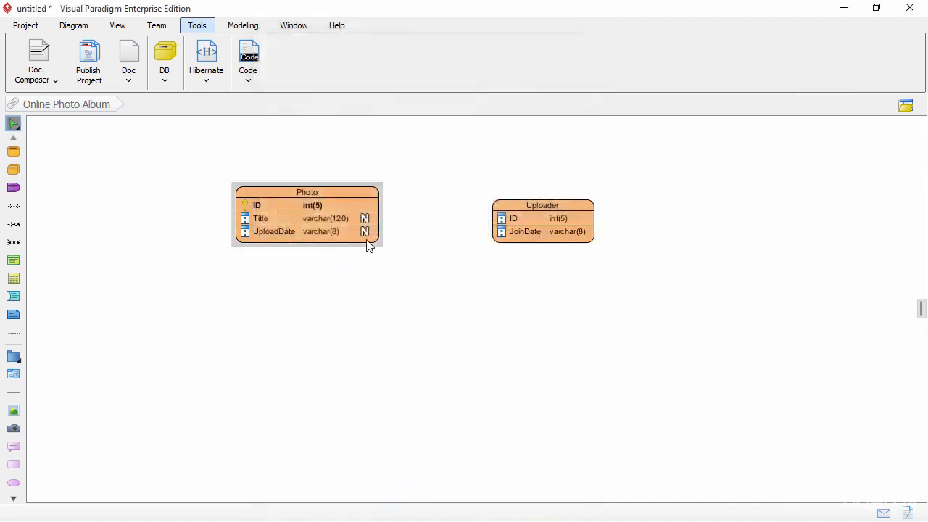
- Open the I_Date domain from the JoinDate column's specification and set its length to 10
mouse_move(370, 244)
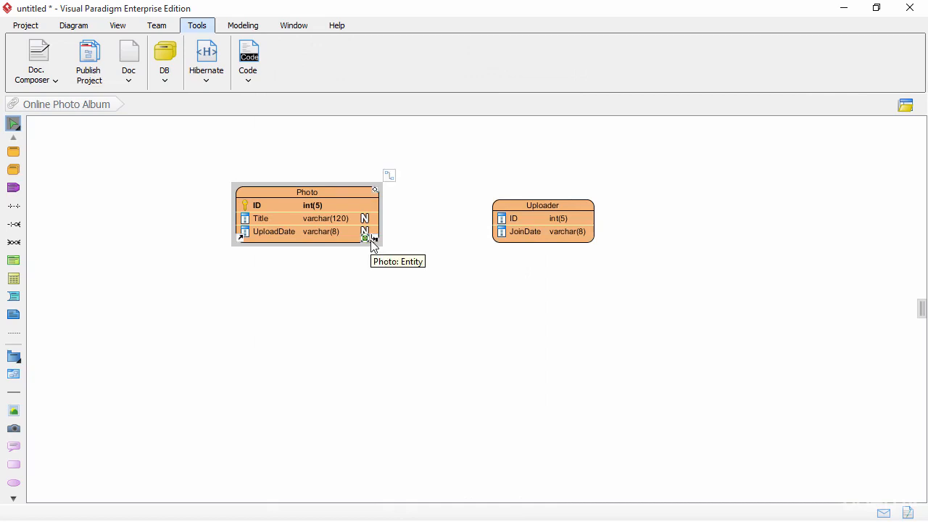
left_click(516, 235)
left_click(516, 235)
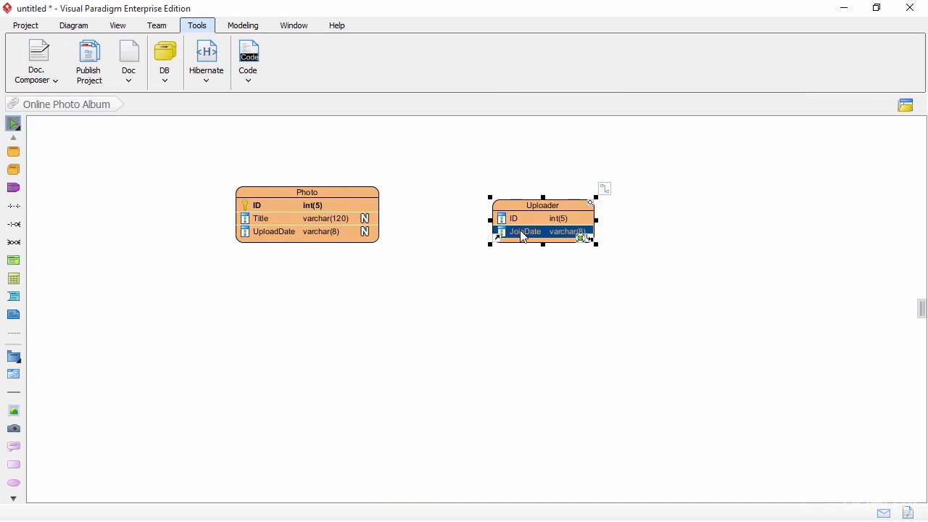
right_click(524, 236)
left_click(528, 240)
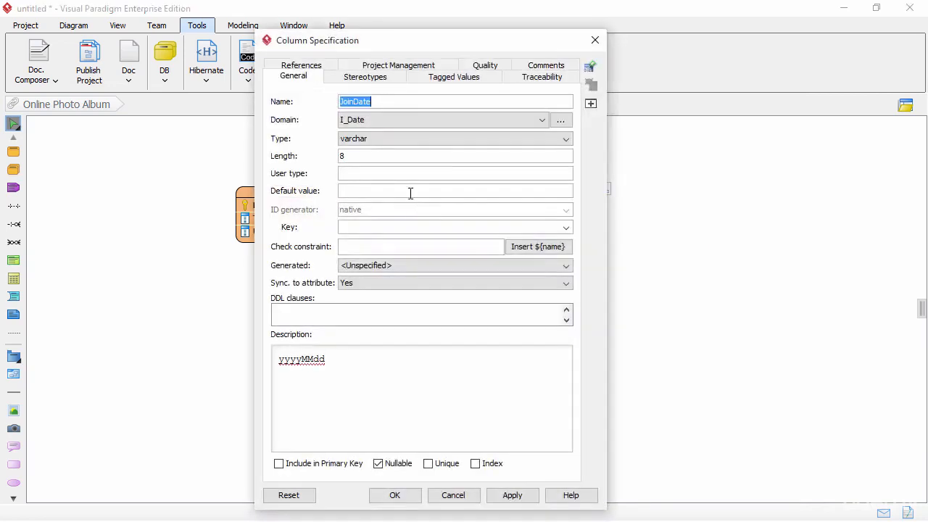
left_click(560, 120)
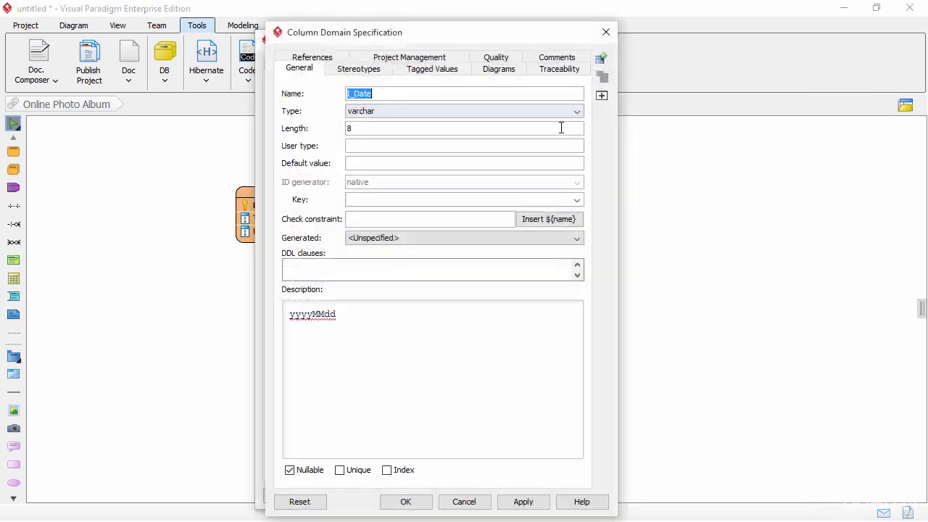
left_click(397, 125)
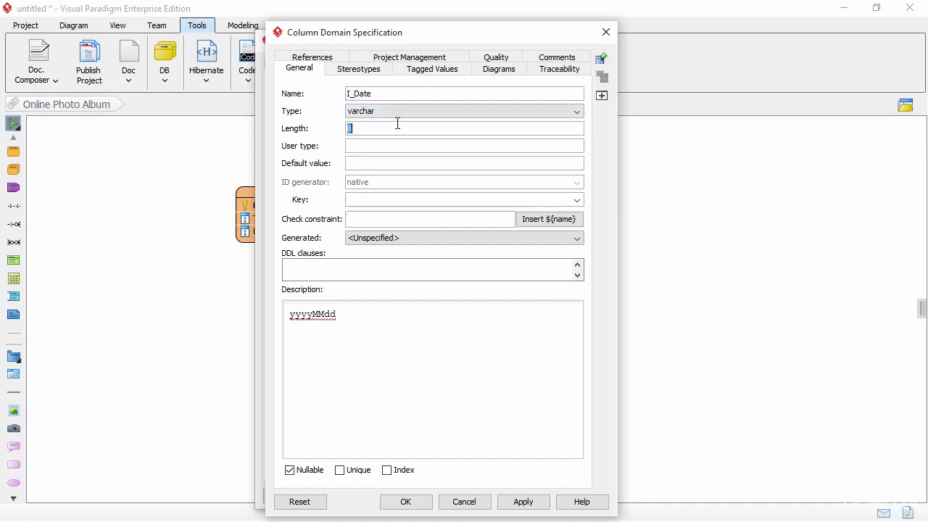
type("10")
- Change the I_Date domain's description to yyyy-MM-dd and save the domain and column specifications
left_click(320, 315)
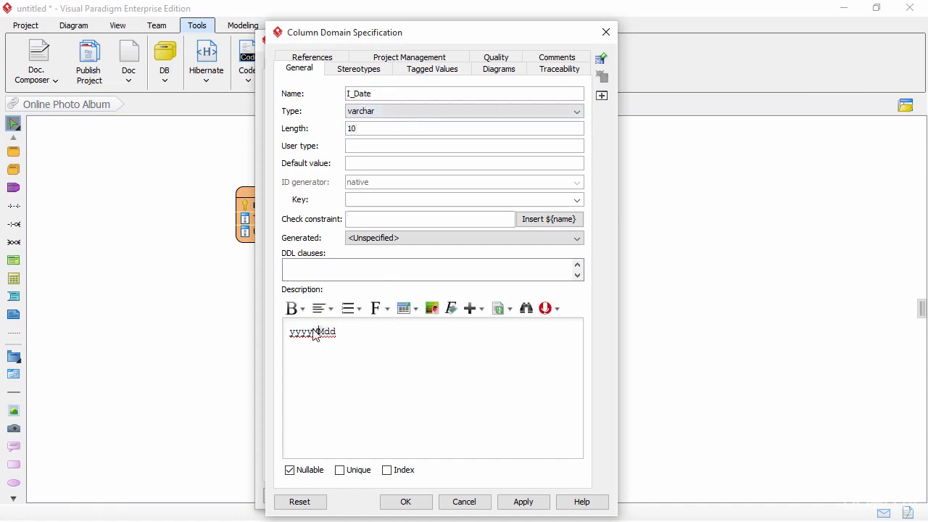
left_click(315, 332)
type("-")
key("Right")
key("Right")
type("-")
left_click(404, 503)
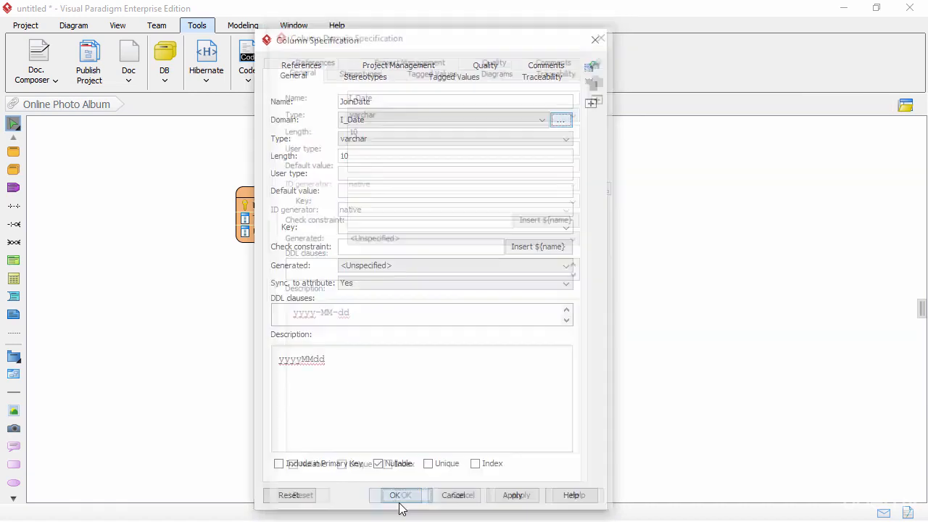
left_click(396, 500)
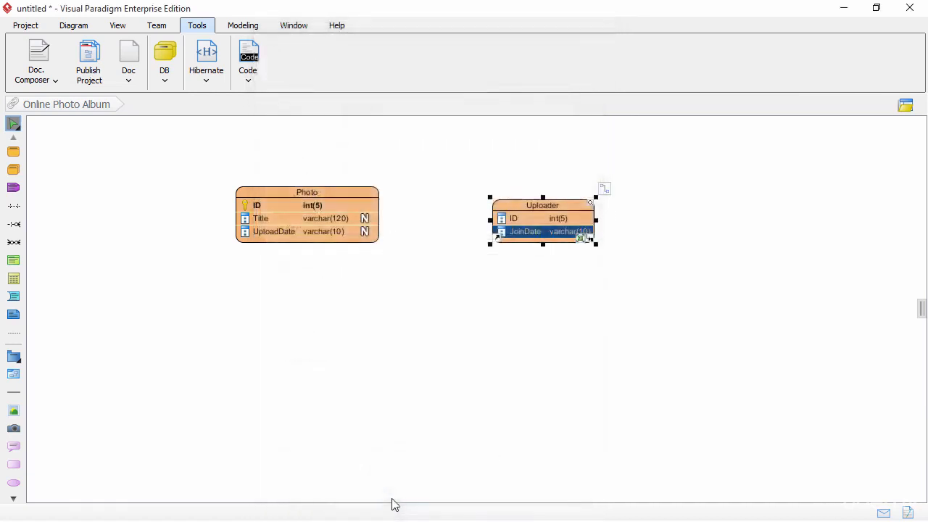
left_click(389, 480)
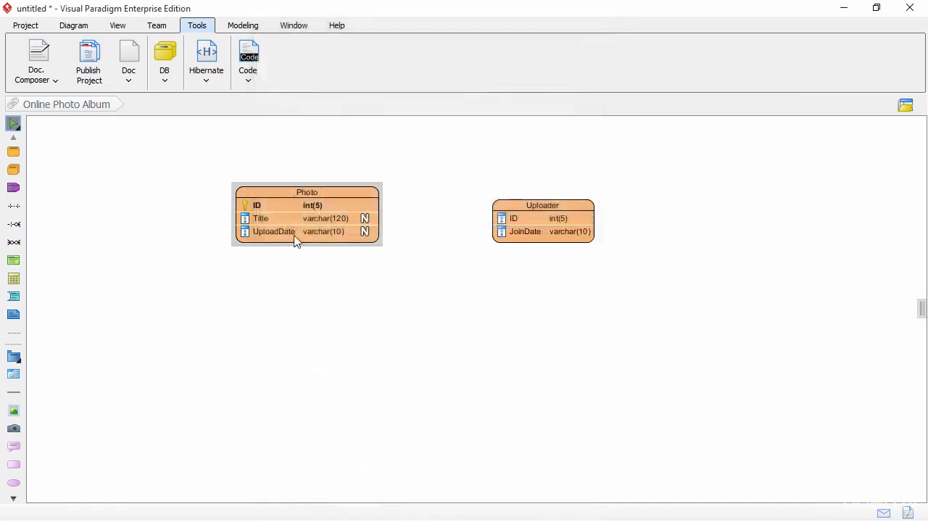